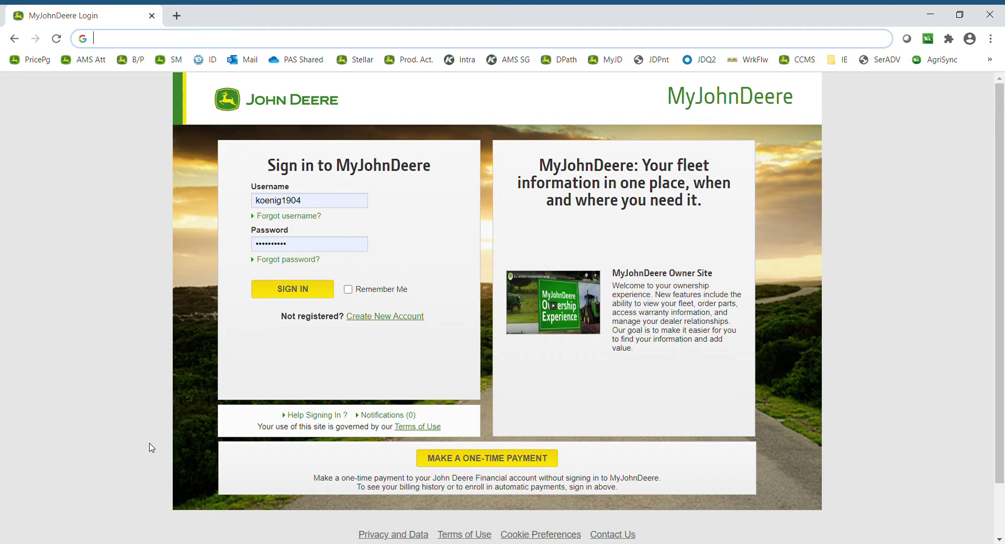
type("www.")
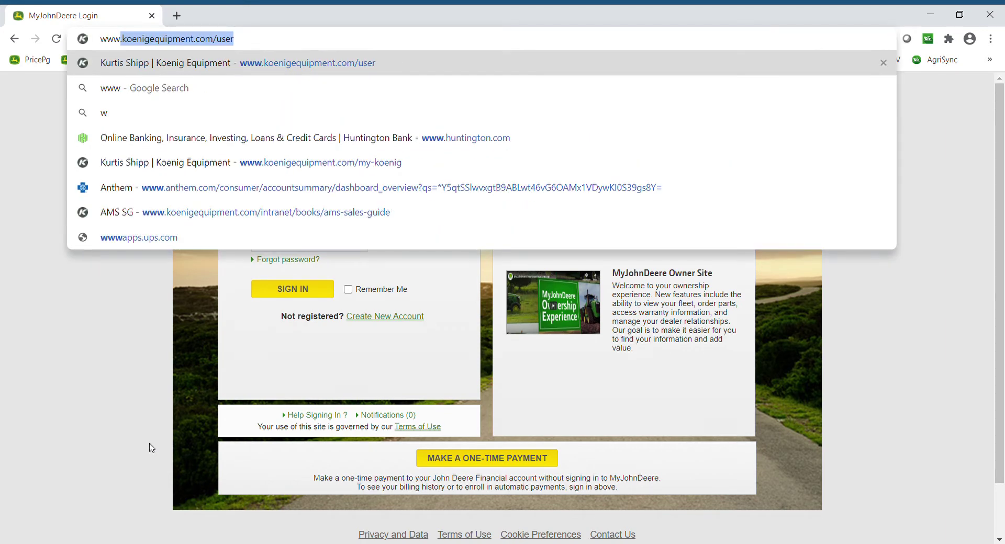
type("myjoh")
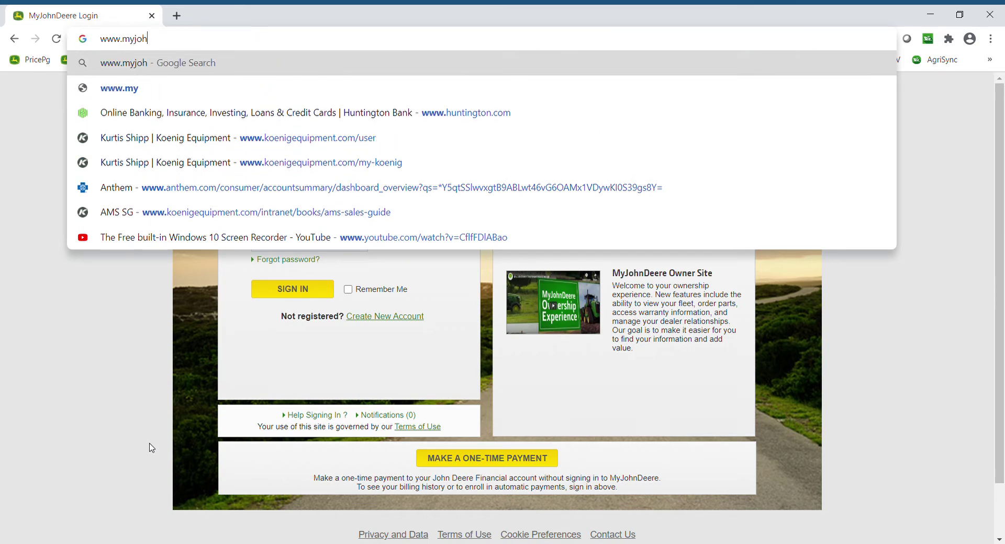
type("ndeere.com")
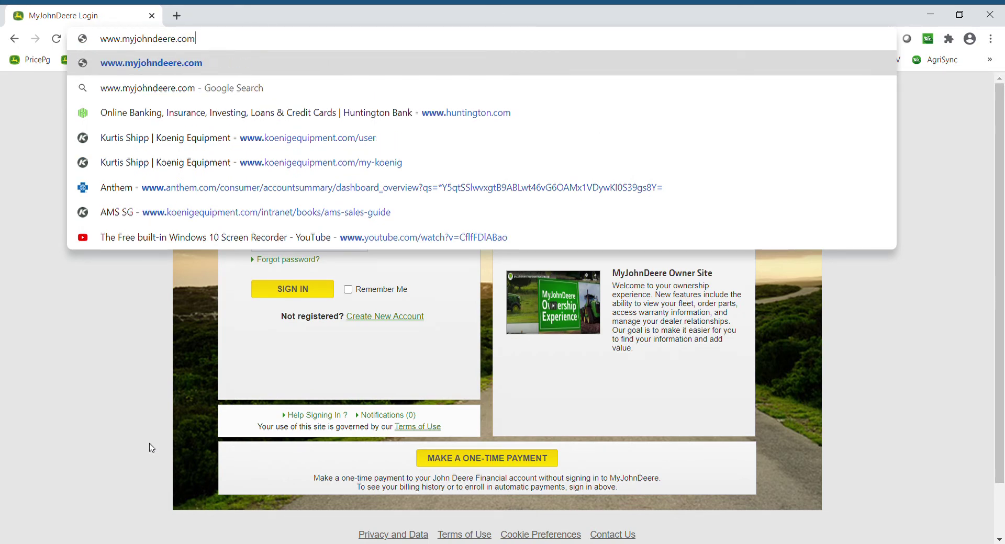
key("Return")
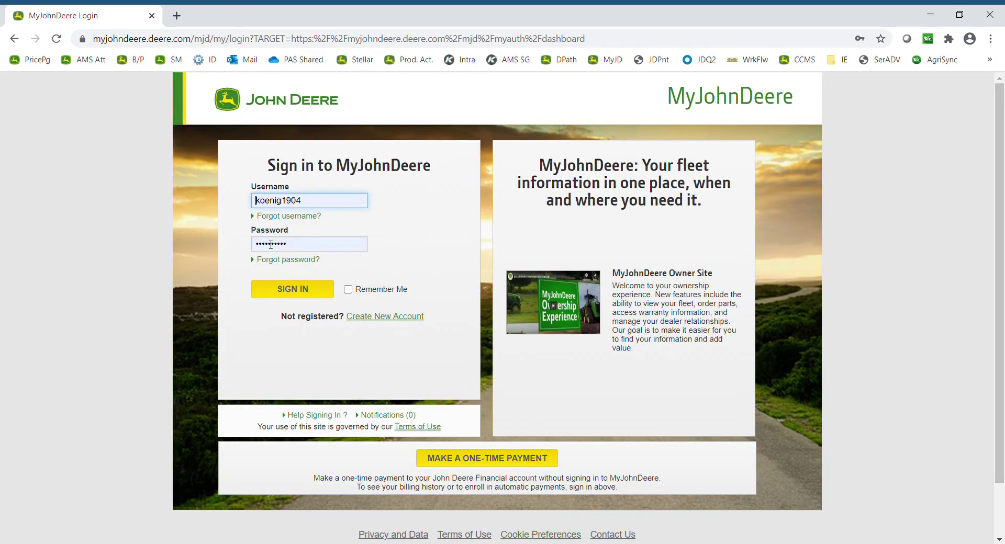
left_click(271, 296)
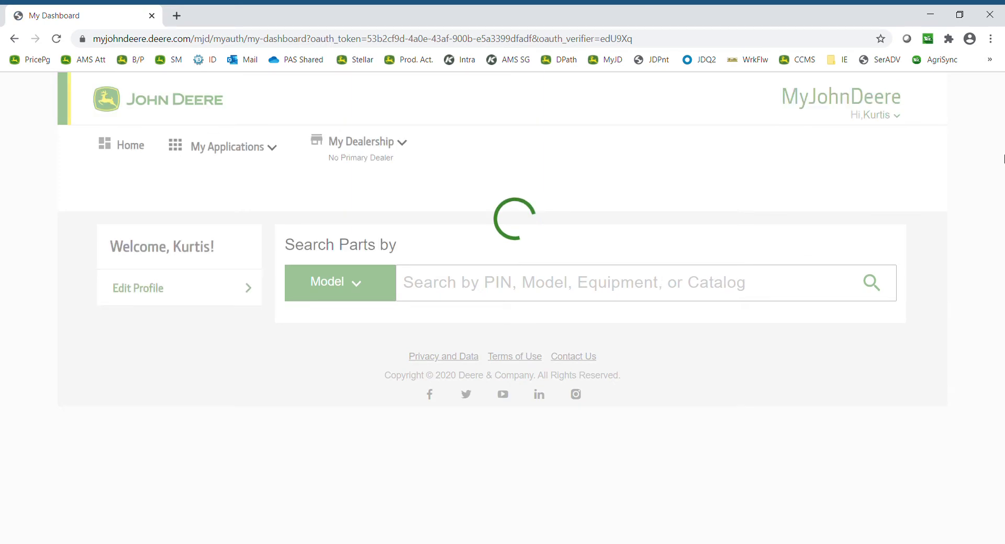
- Launch Operations Center from My Applications on the My Dashboard page
scroll(999, 134, "down", 3)
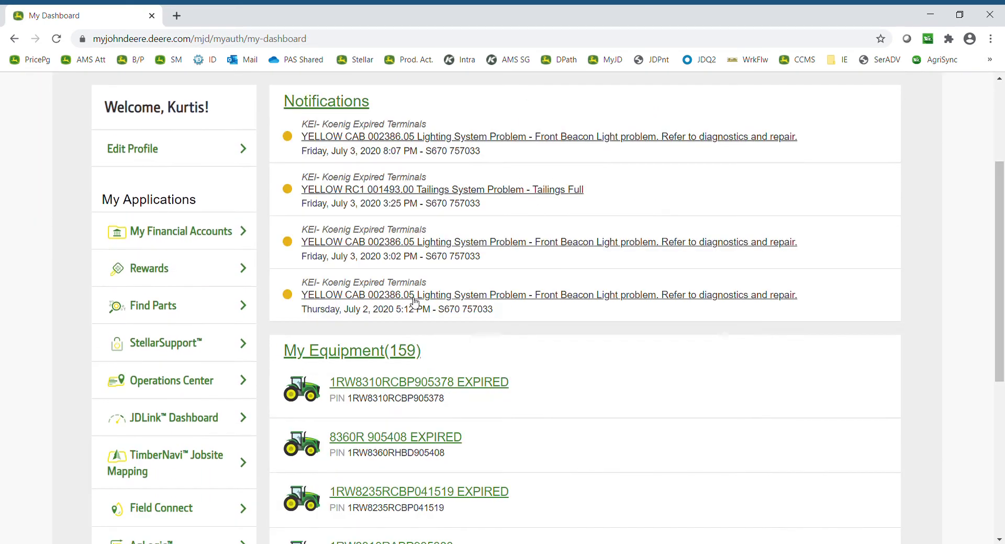
left_click(165, 382)
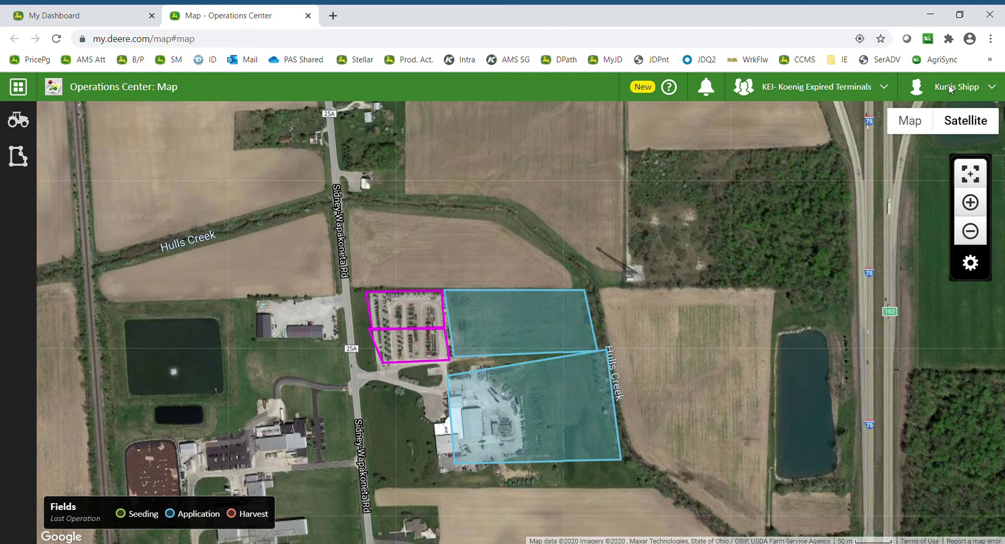
- Show the organization list from the KEI- Koenig Expired Terminals header
left_click(809, 94)
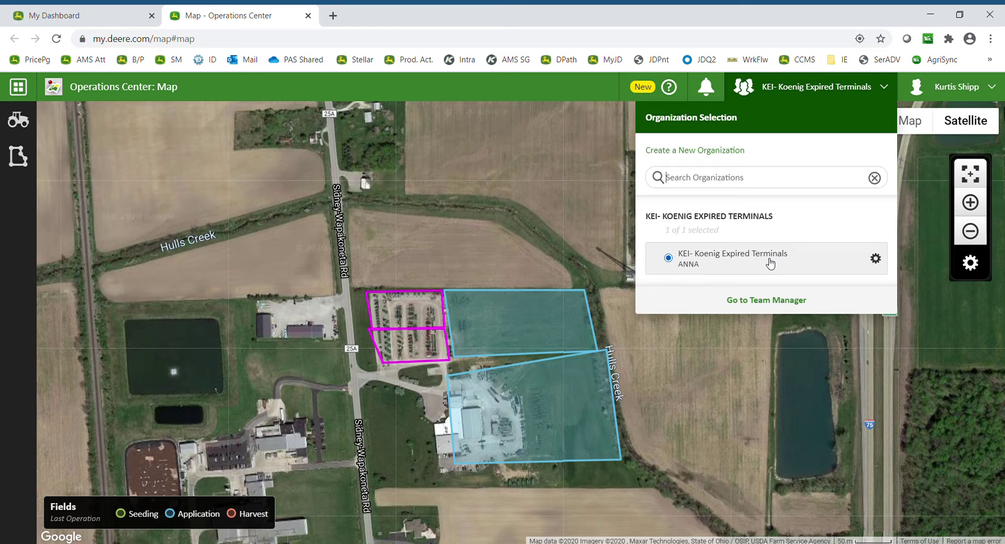
- Edit the organization's Settings, toggling Field Detection off and back on, and save
left_click(876, 260)
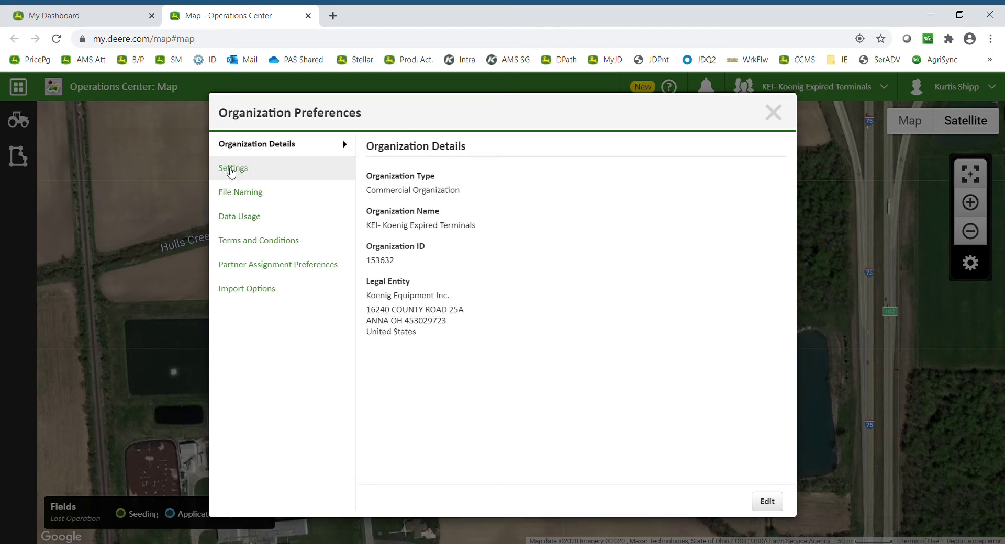
left_click(244, 177)
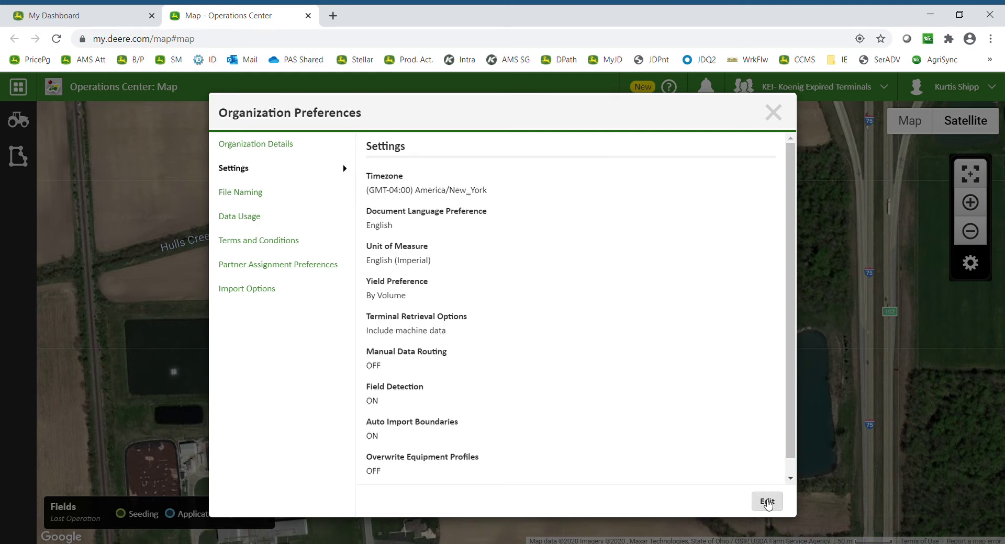
left_click(767, 502)
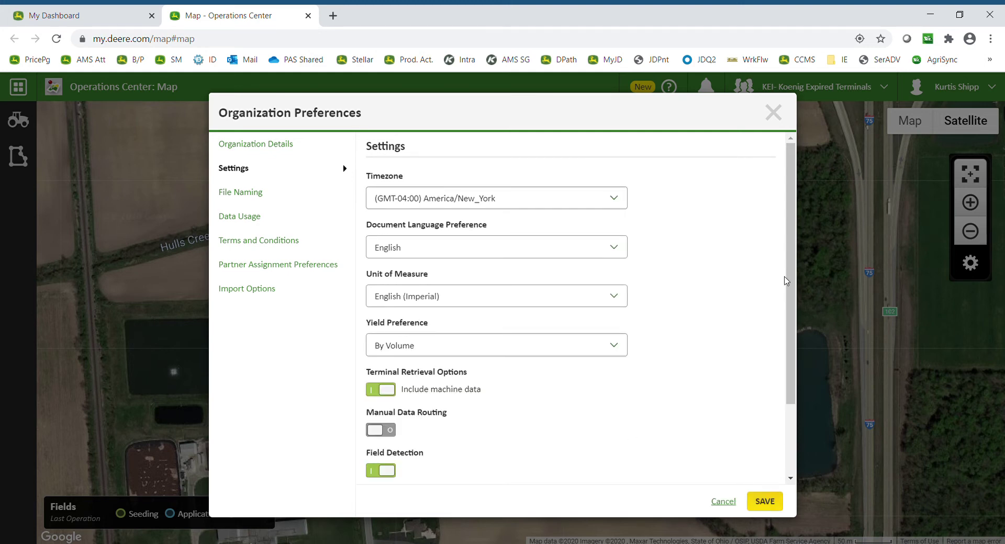
scroll(787, 281, "down", 2)
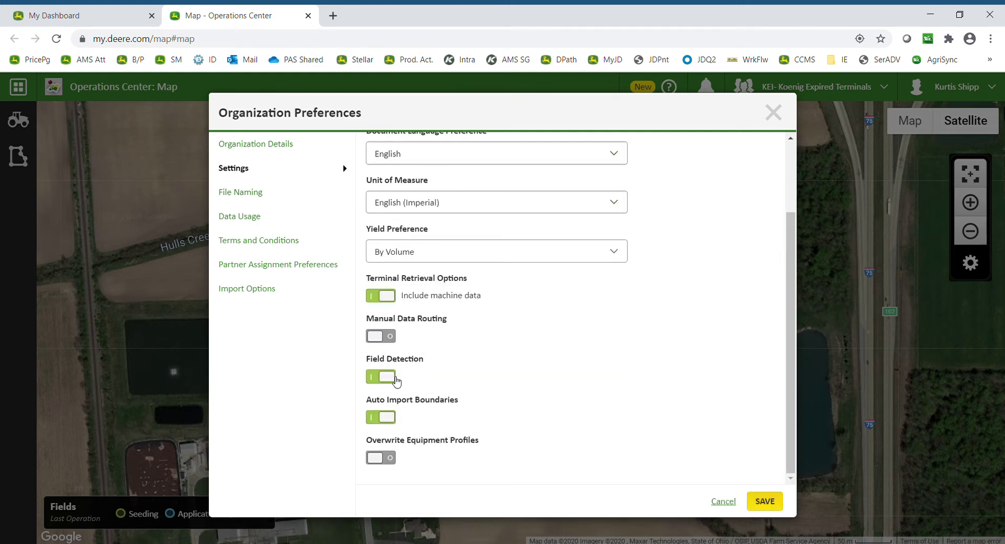
left_click(396, 379)
left_click(396, 379)
left_click(767, 503)
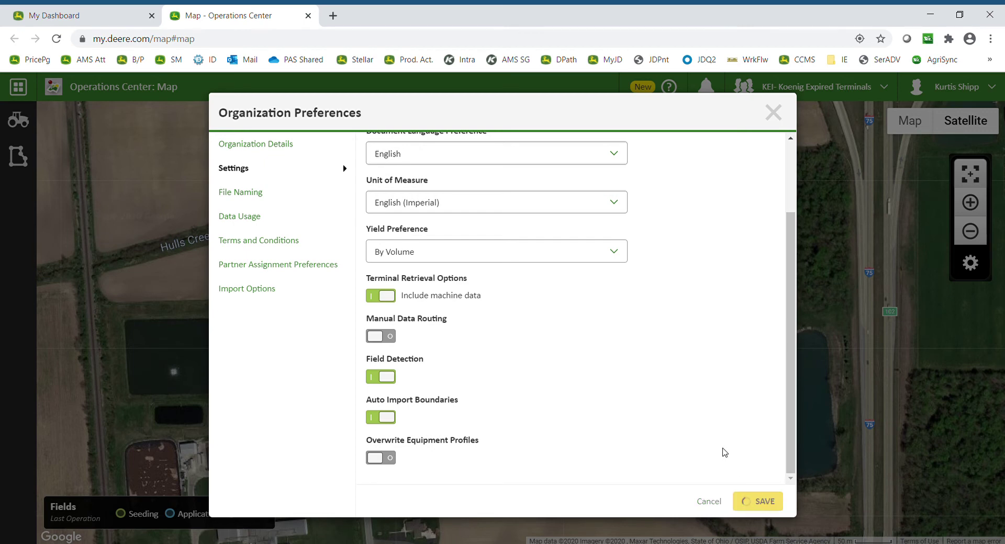
scroll(788, 209, "up", 1)
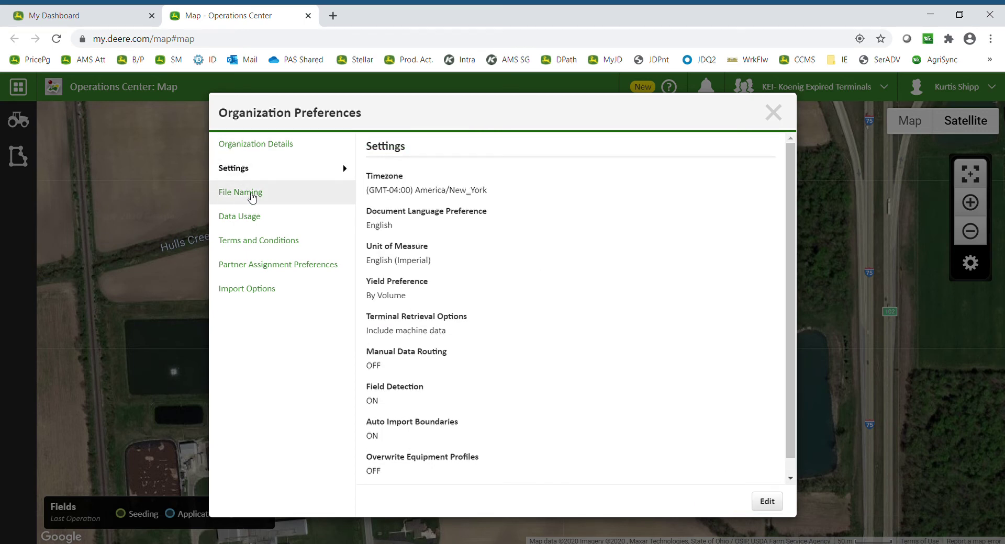
- Re-save file naming as Task Name, Farm Name, Field Name, then view Import Options
left_click(251, 196)
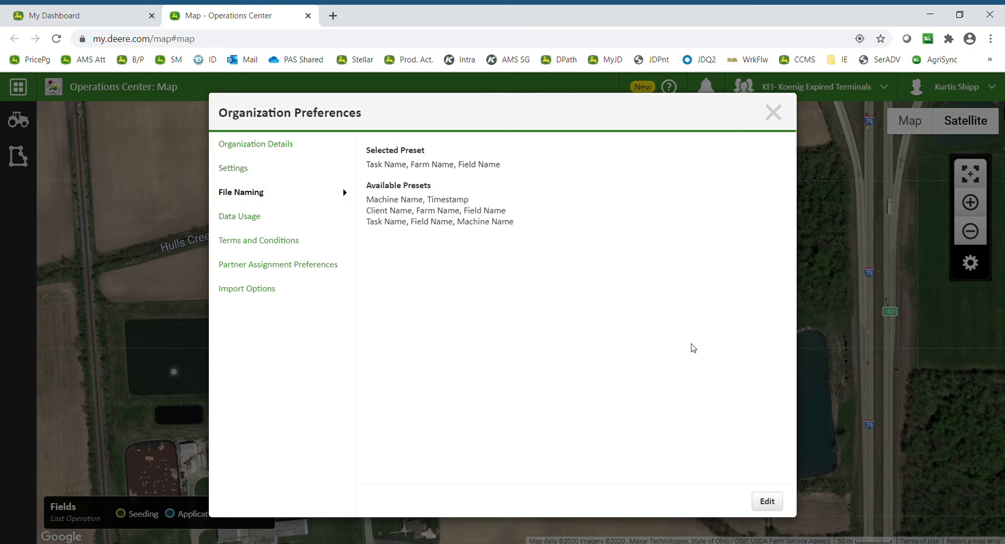
left_click(782, 502)
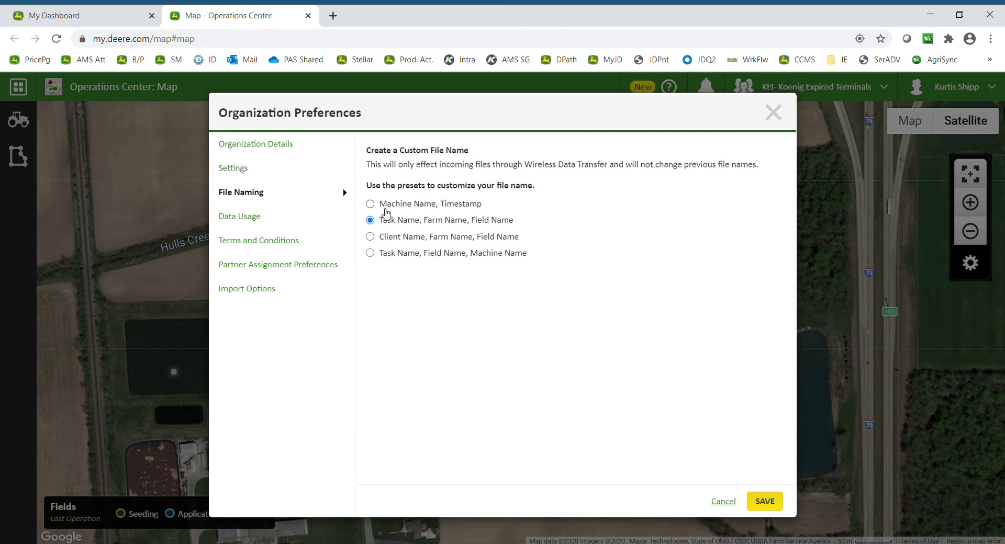
left_click(371, 204)
left_click(371, 221)
left_click(765, 503)
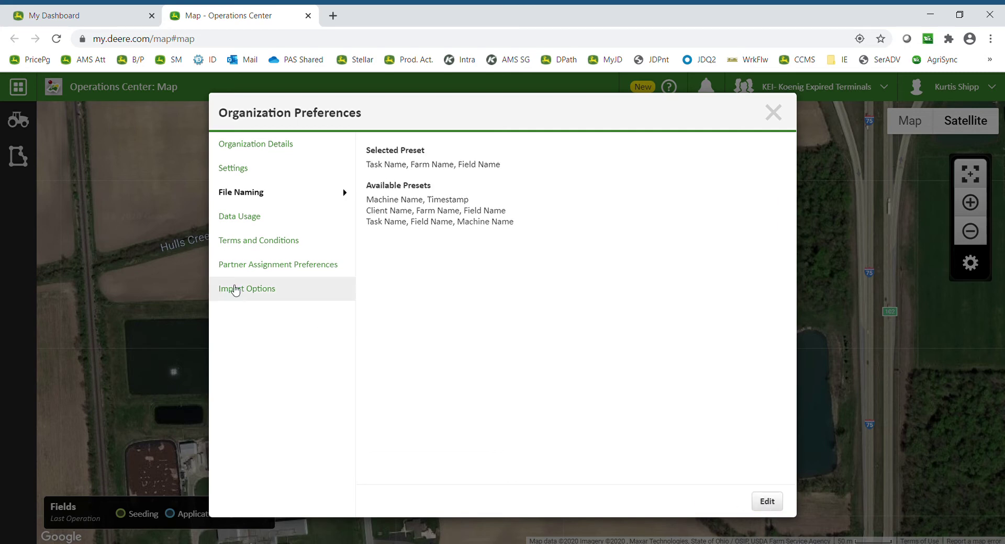
left_click(234, 289)
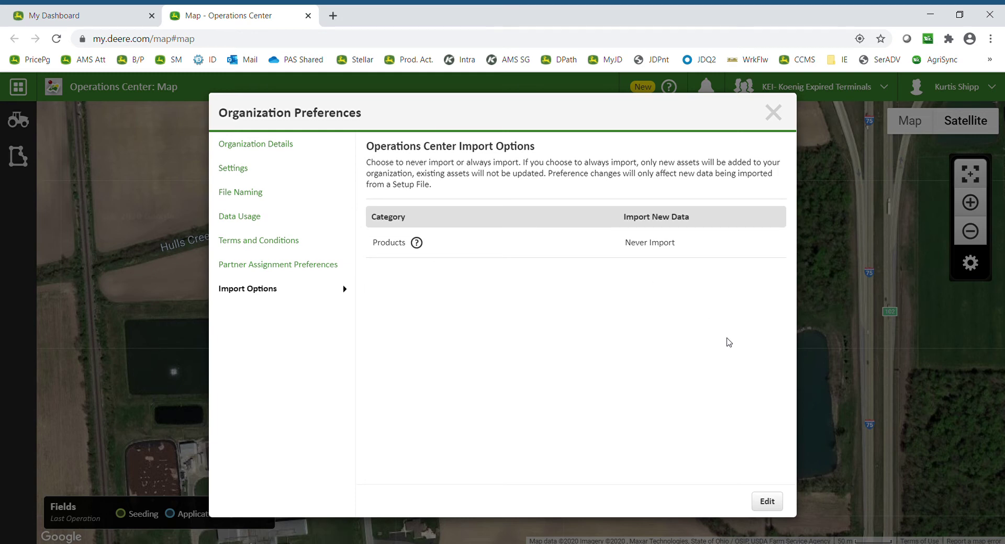
- Save Products as Always Import and close Organization Preferences
left_click(767, 502)
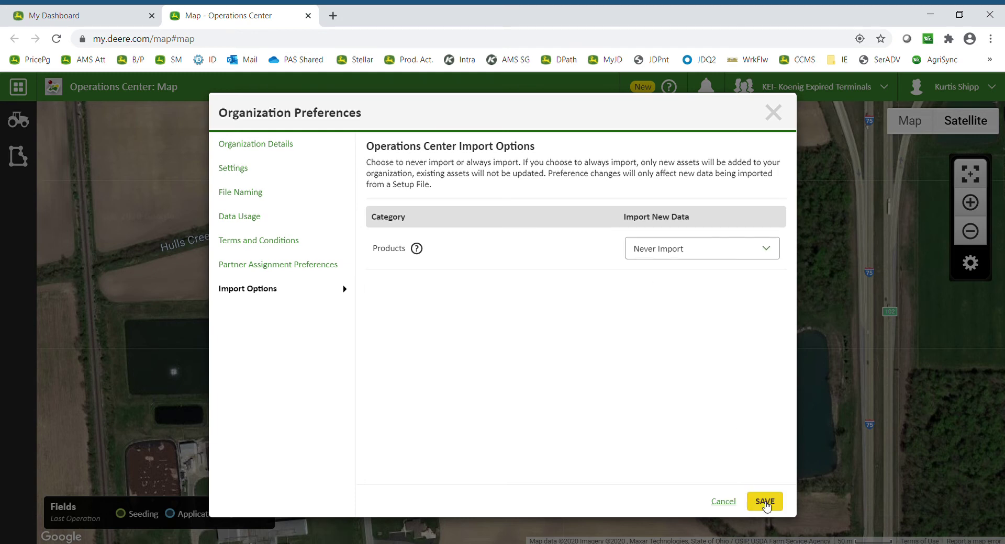
left_click(675, 256)
left_click(669, 286)
left_click(764, 501)
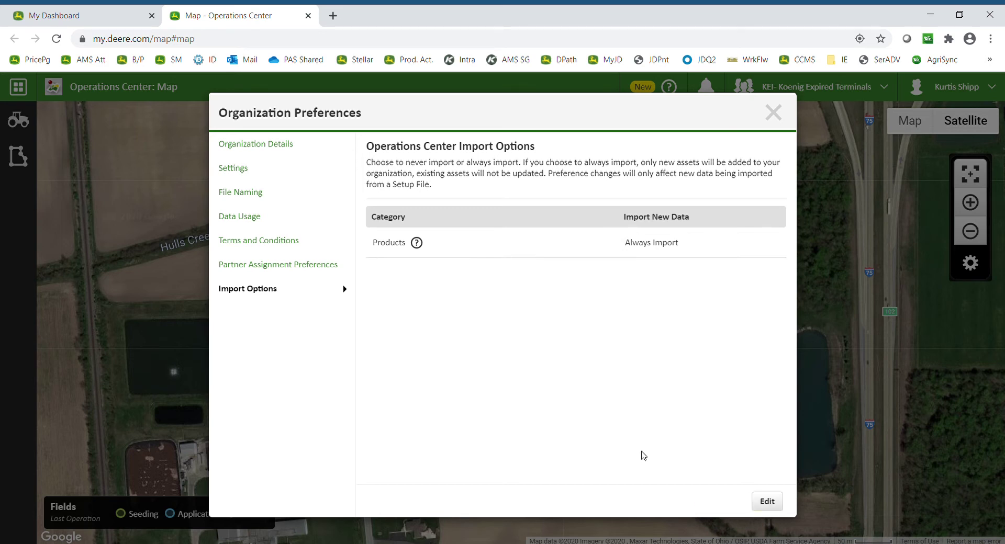
left_click(775, 114)
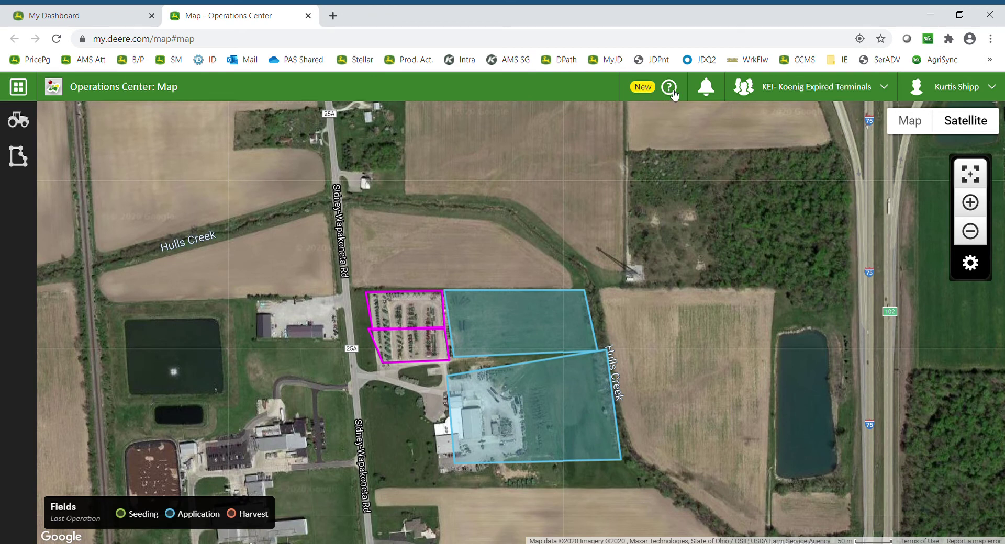
- Read the May 13 and May 01, 2020 release notes, including Organization Preferences, then close them
left_click(646, 88)
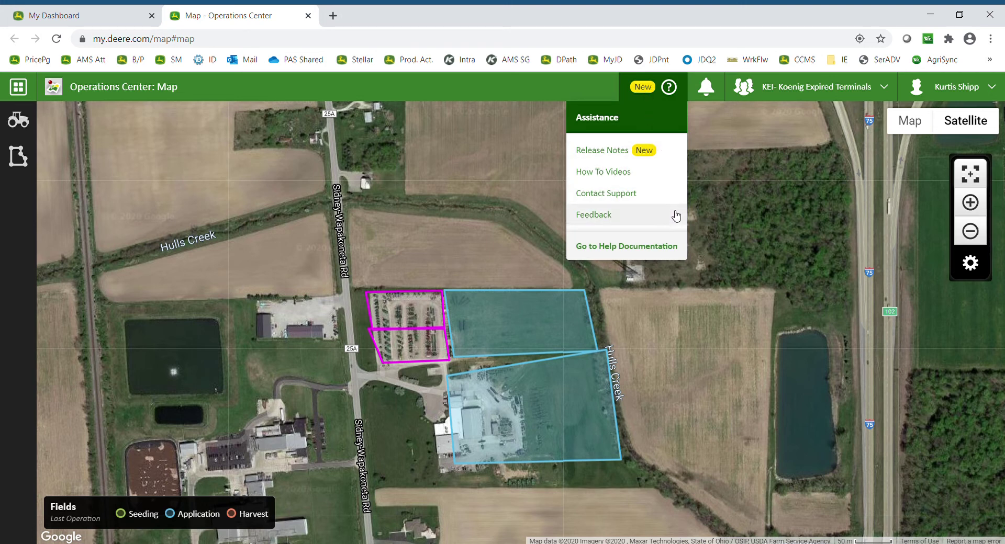
left_click(621, 157)
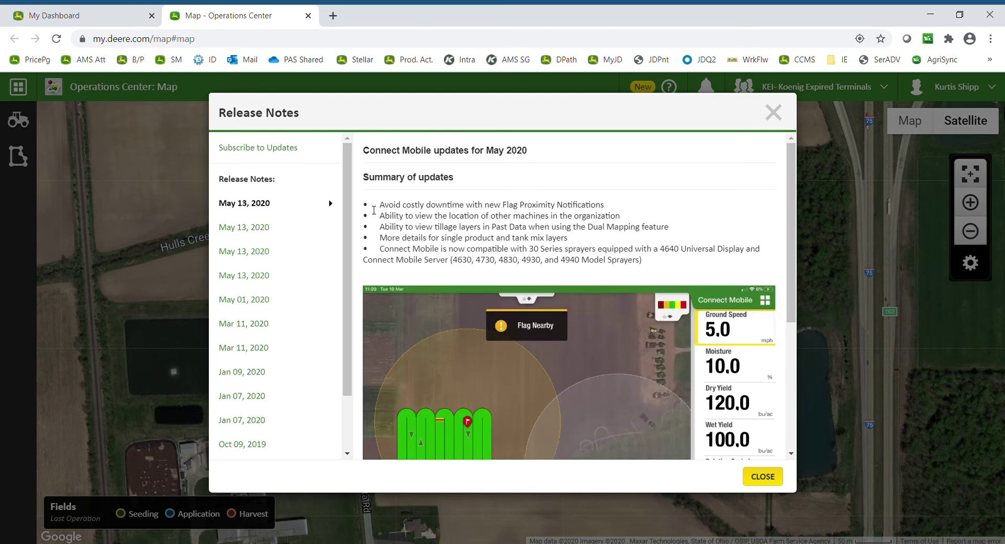
left_click(268, 227)
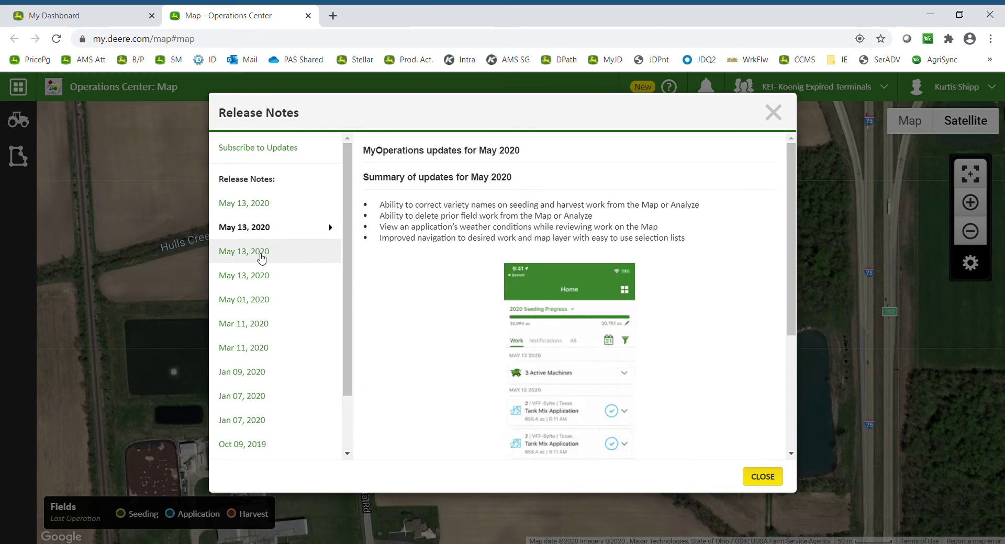
left_click(262, 252)
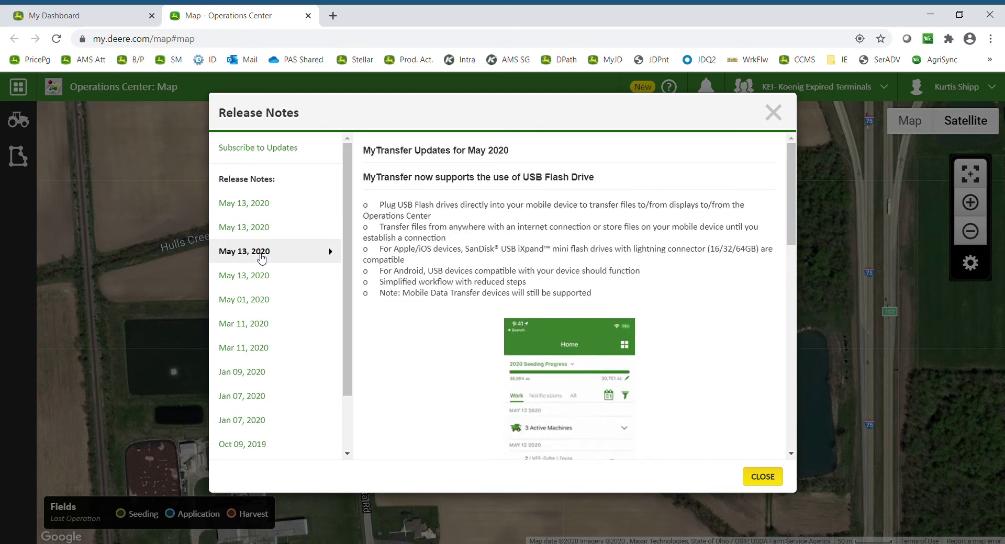
left_click(262, 277)
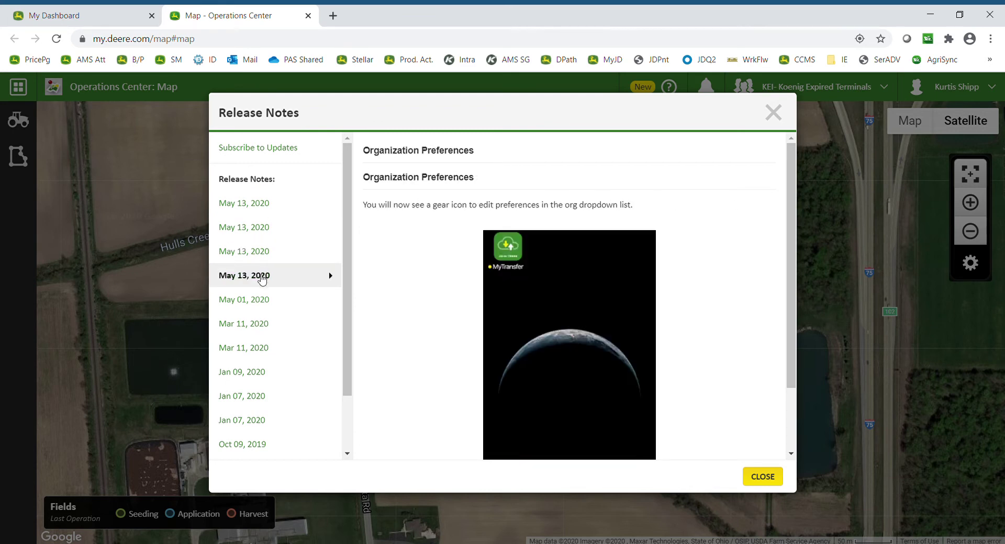
left_click(260, 302)
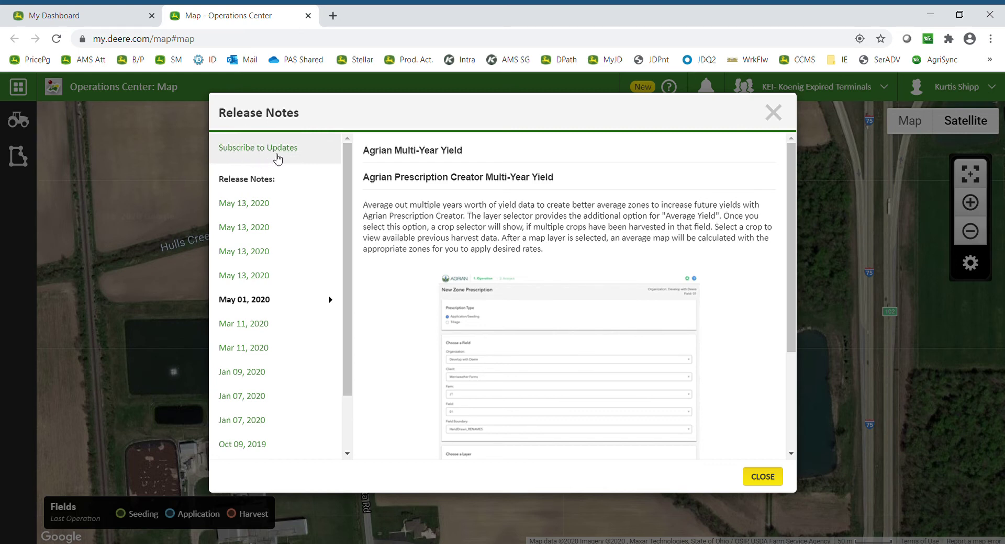
left_click(779, 121)
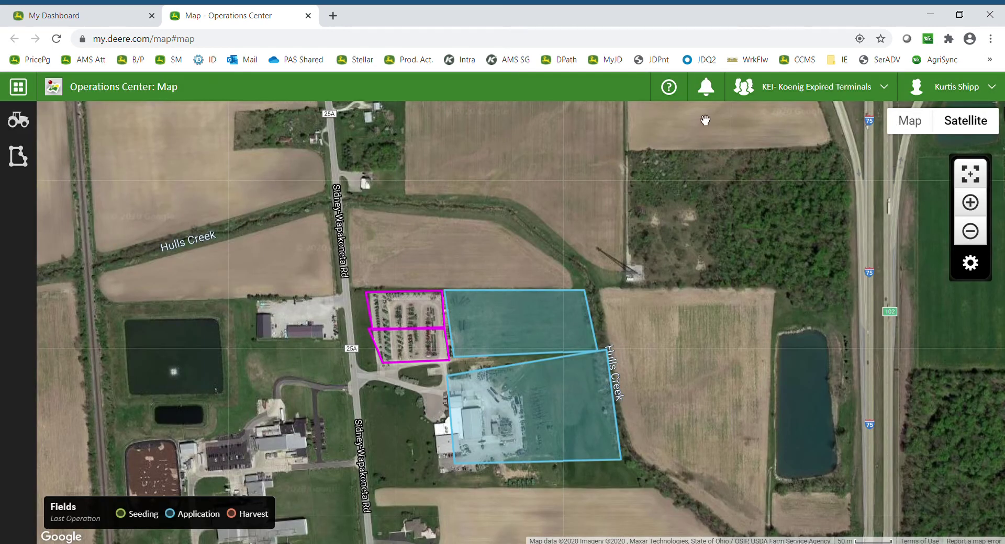
- Dismiss the Assistance menu and open the Tools panel over the field map
left_click(668, 87)
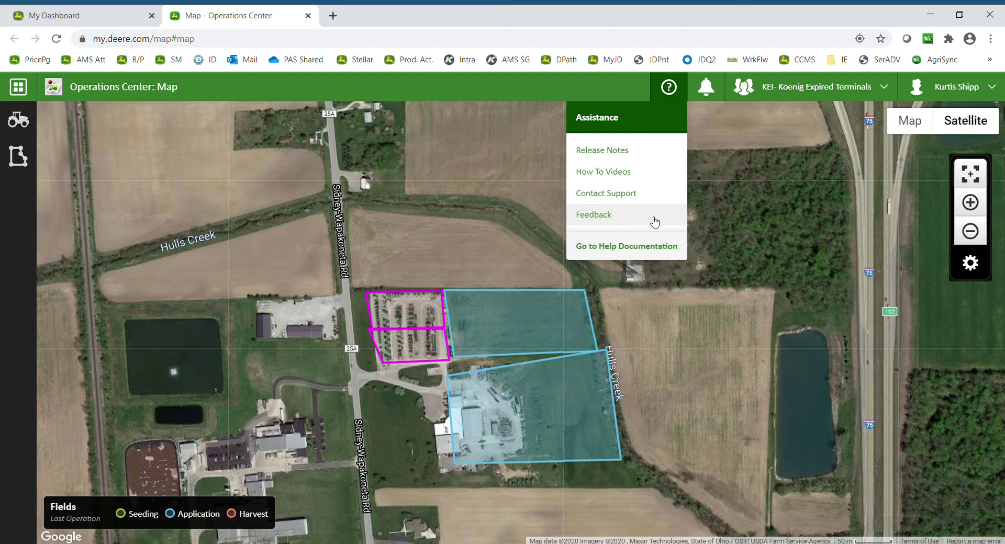
left_click(674, 93)
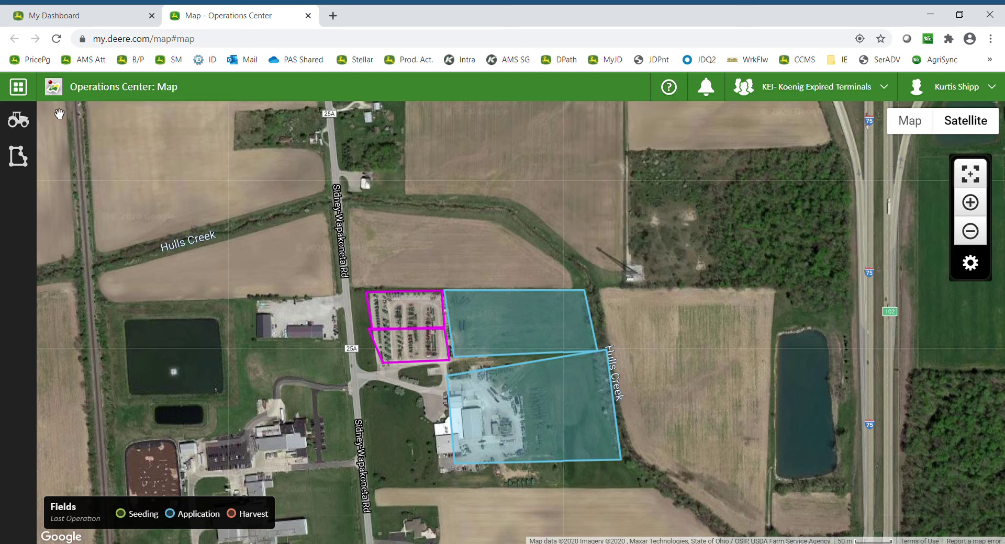
left_click(19, 88)
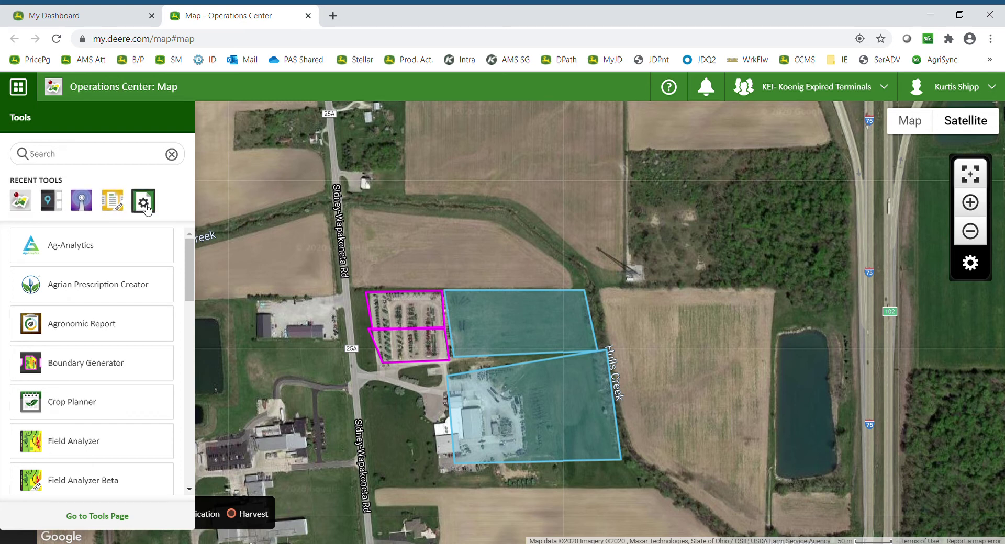
- Scroll the Tools list and open Product Manager to view its five products
left_click_drag(190, 256, 219, 441)
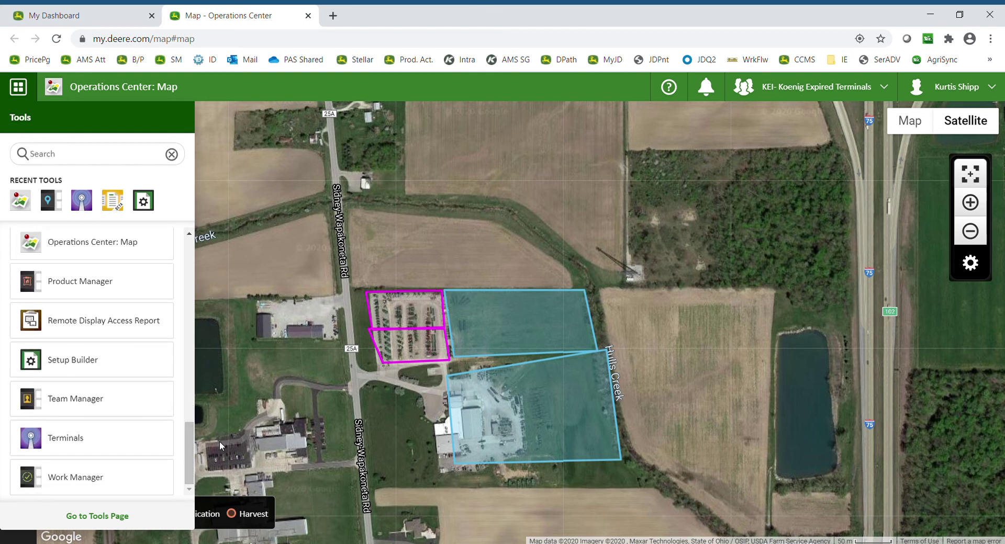
left_click(90, 286)
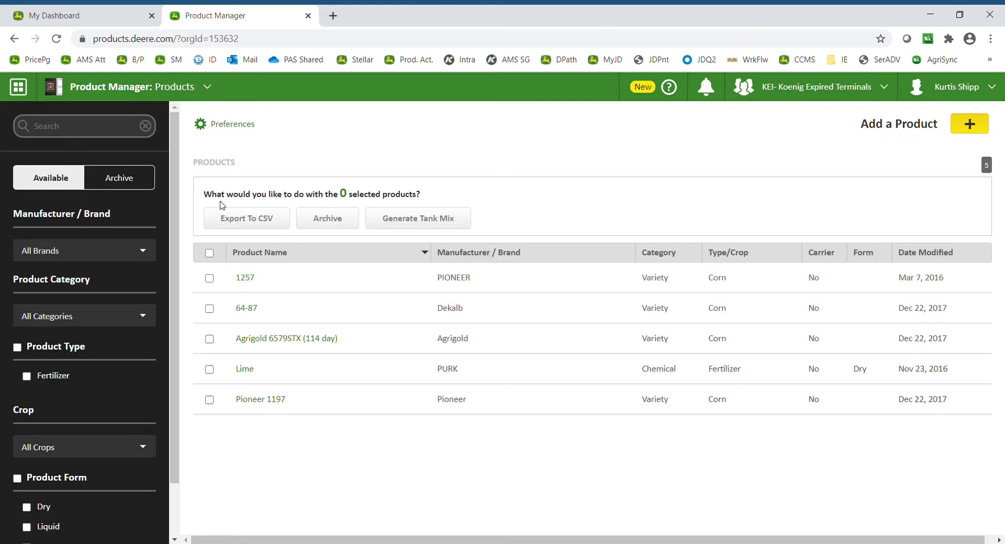
- Reopen the Tools list and return to the map via Operations Center: Map under Recent Tools
left_click(18, 92)
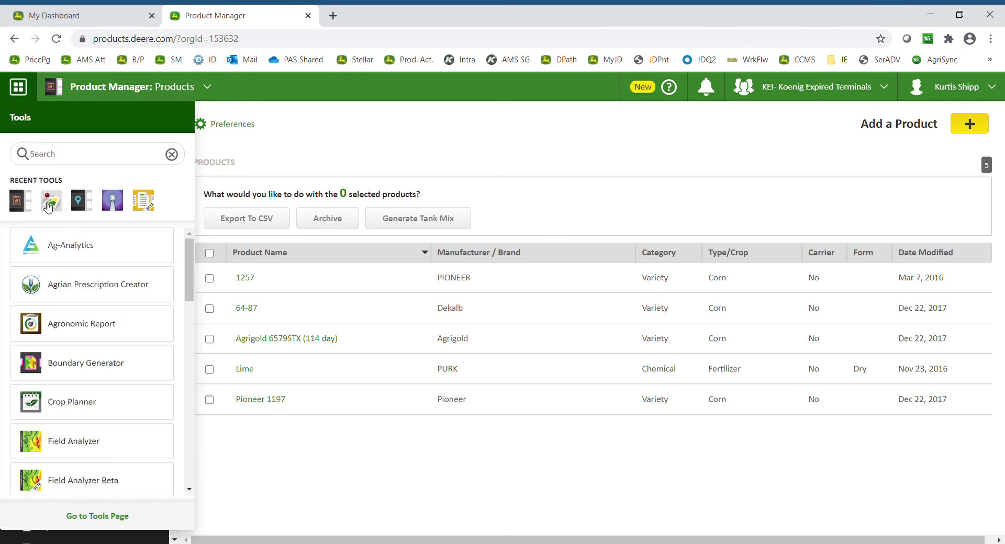
left_click_drag(190, 281, 221, 429)
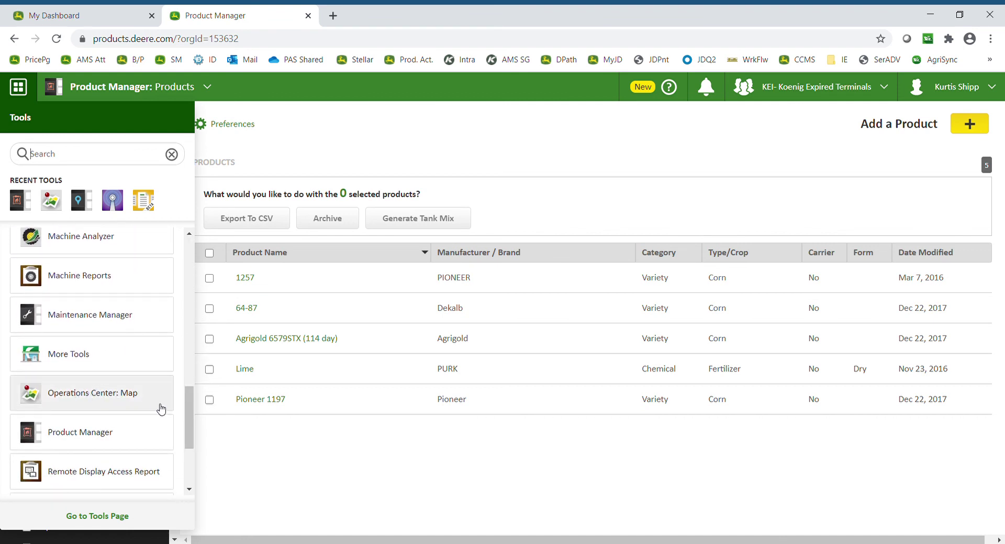
left_click_drag(187, 410, 188, 256)
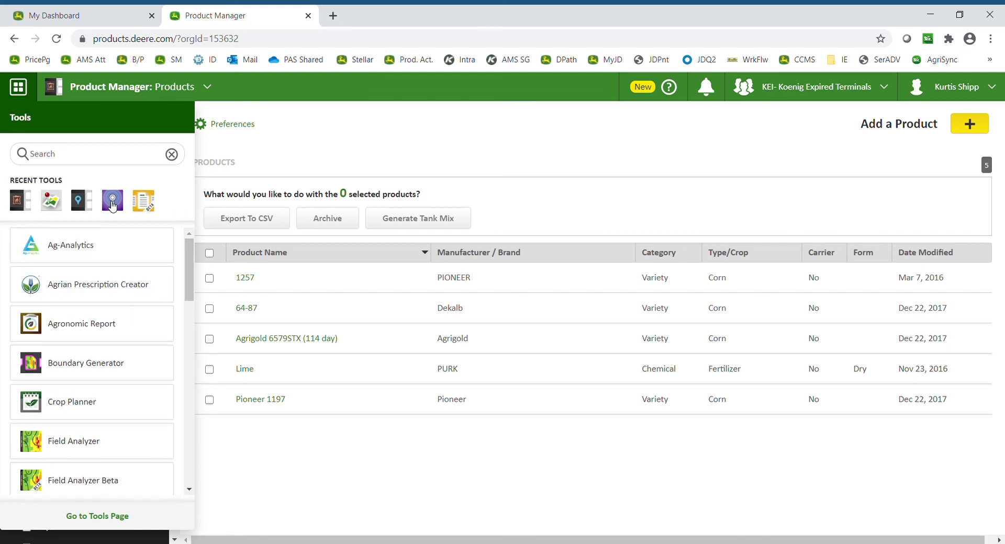
left_click(51, 200)
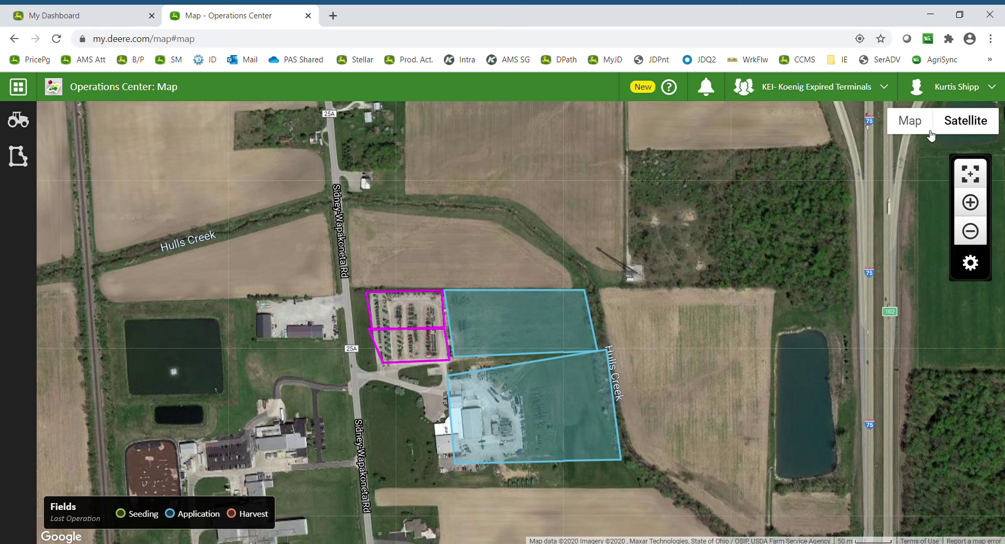
- Compare street map and satellite imagery, zoom out over the fields, and open the Map Layers panel
mouse_move(972, 120)
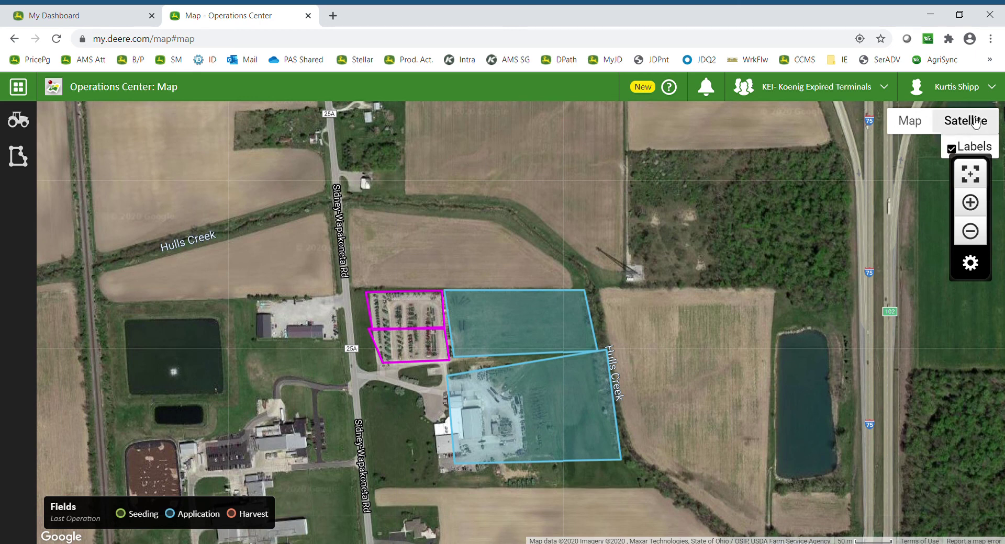
left_click(911, 121)
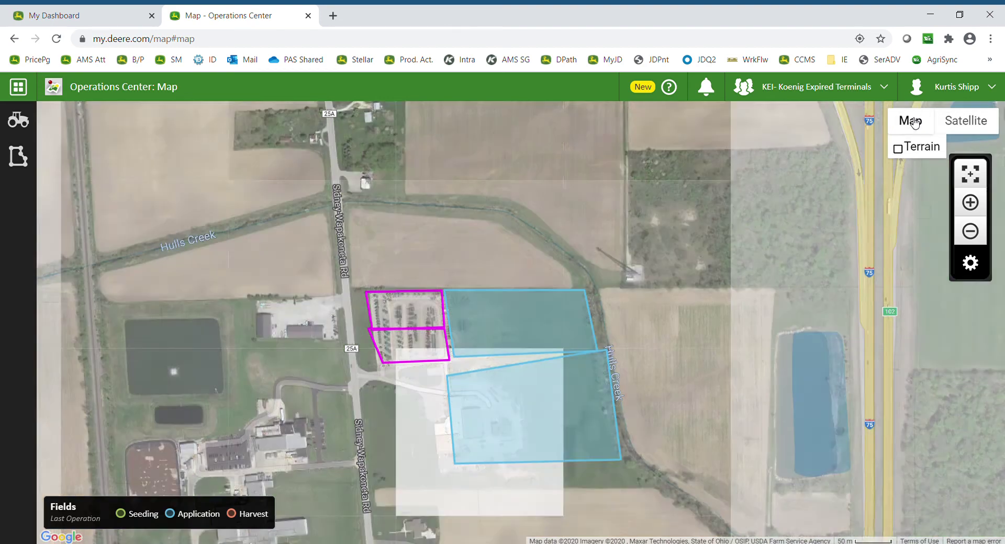
left_click(966, 121)
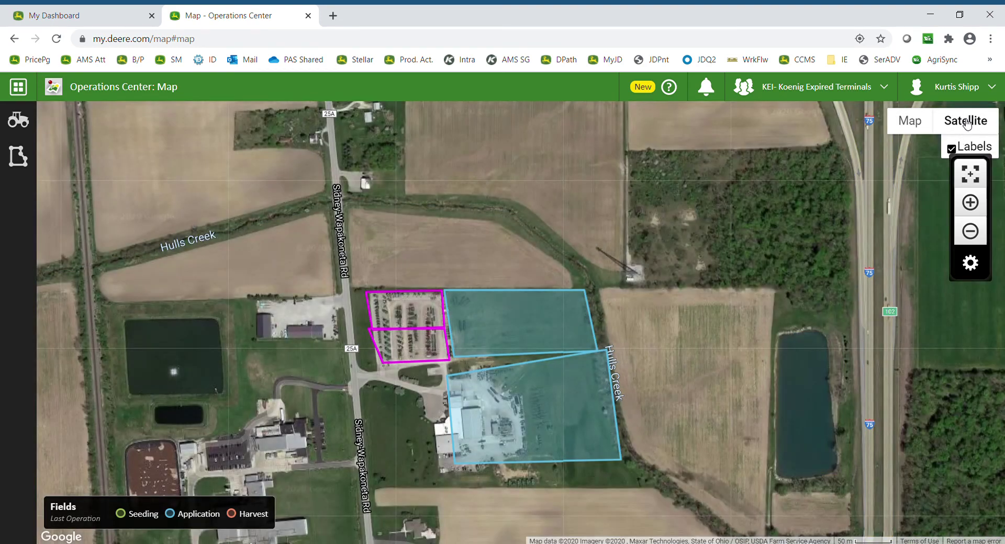
left_click(977, 233)
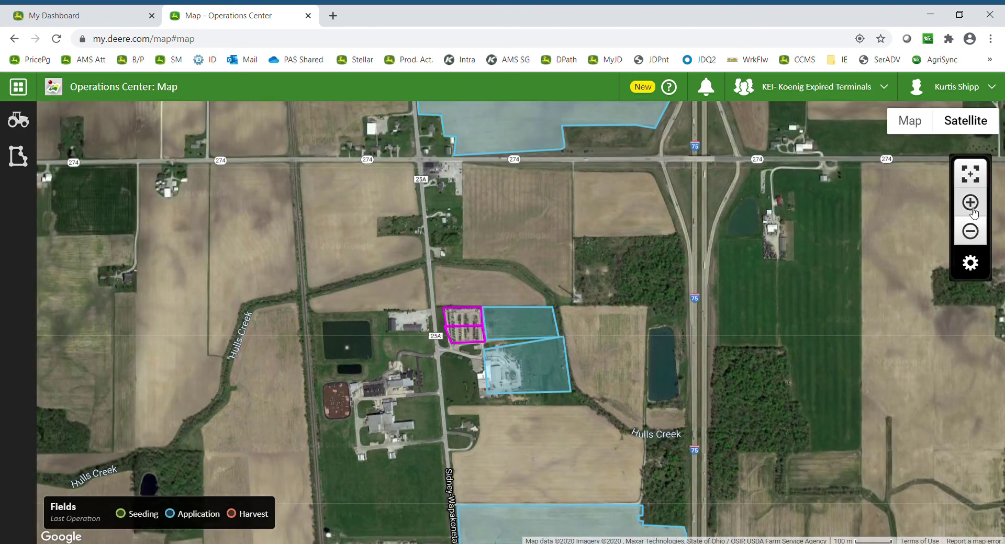
left_click(970, 264)
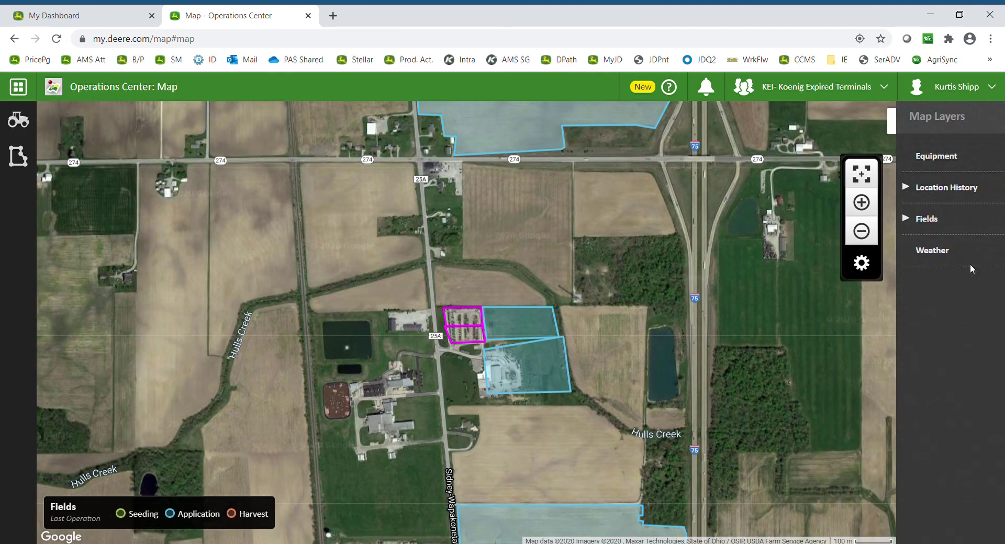